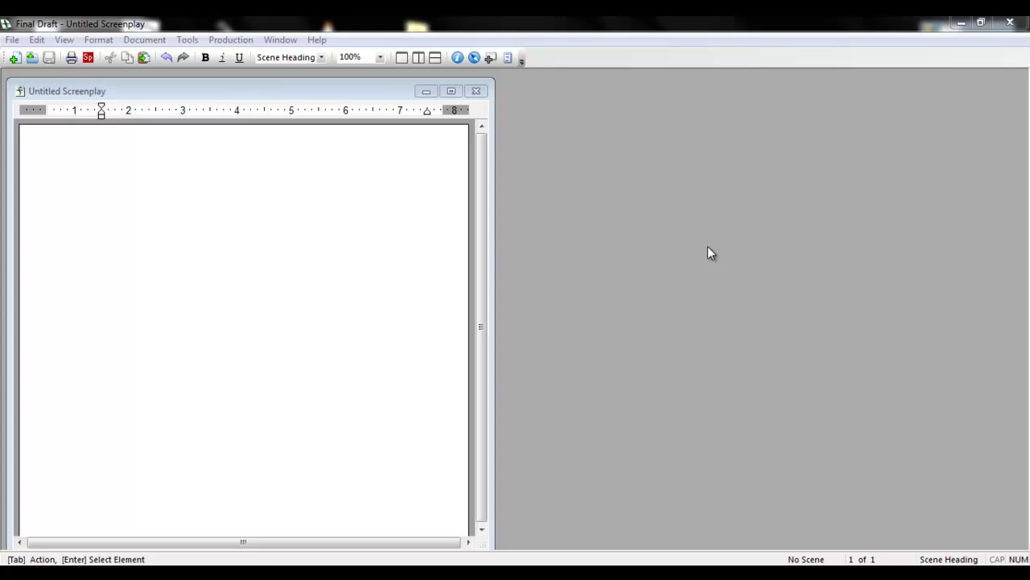
# Step: Bring the empty screenplay into focus and open its title page from the Document menu
pyautogui.click(141, 25)
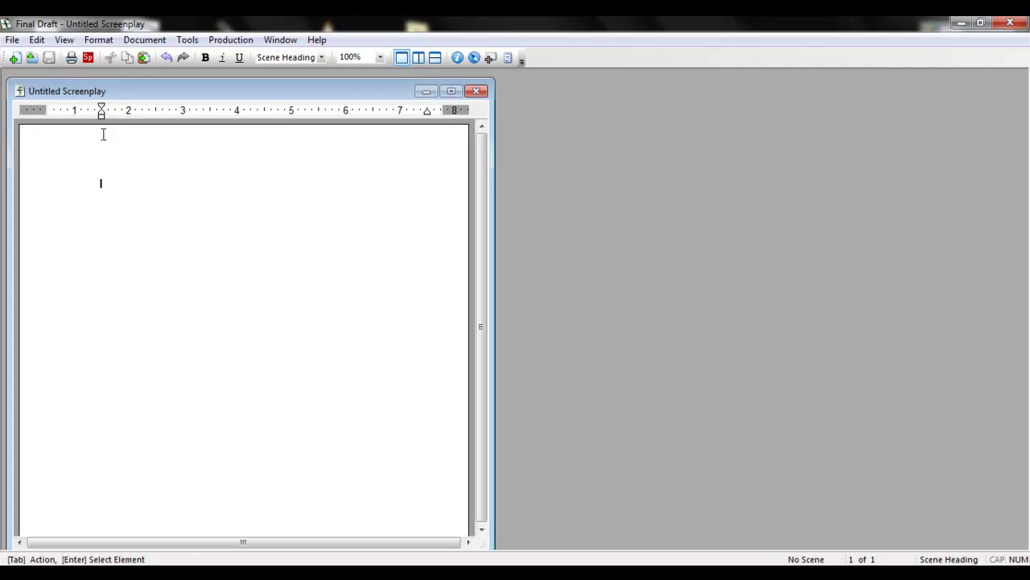
pyautogui.moveTo(67, 95); pyautogui.dragTo(61, 92)
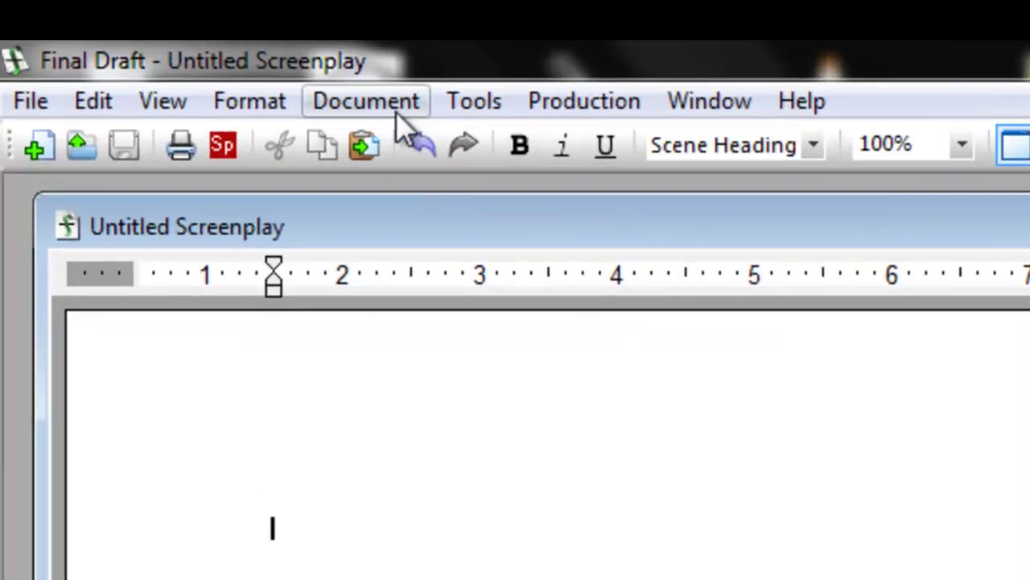
pyautogui.click(153, 41)
pyautogui.click(451, 287)
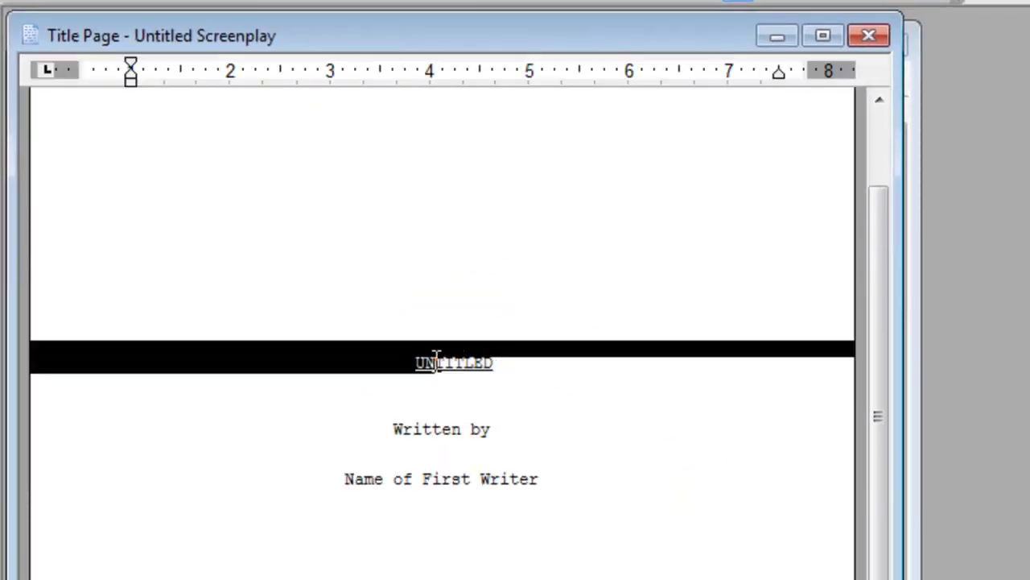
# Step: Review the UNTITLED title, Written by line, and Address and Phone Number placeholders
pyautogui.click(471, 364)
pyautogui.click(509, 369)
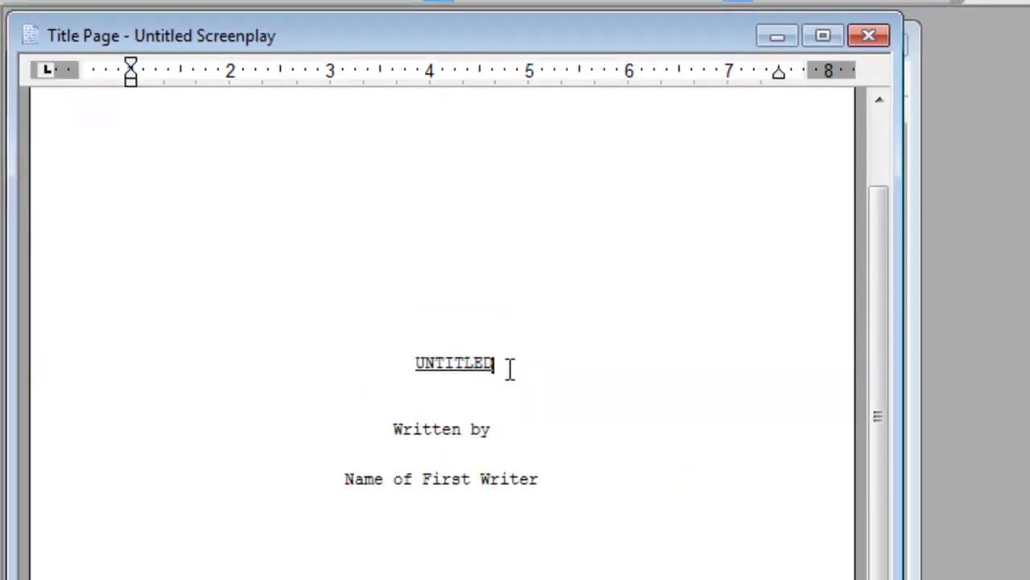
pyautogui.click(533, 428)
pyautogui.scroll(-5, 483, 378)
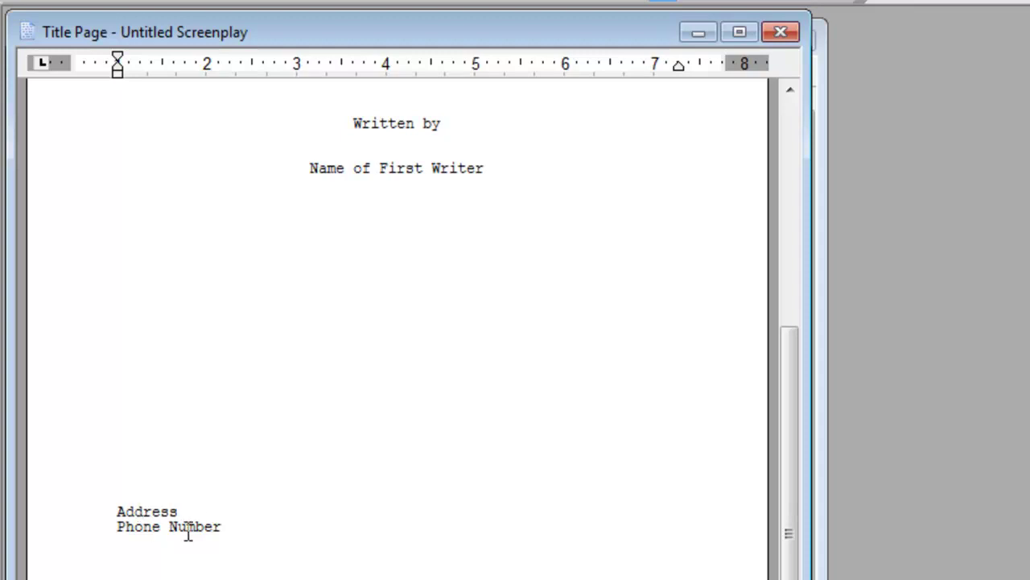
pyautogui.moveTo(215, 527); pyautogui.dragTo(113, 505)
pyautogui.click(251, 535)
# Step: Close the title page and keep the first paragraph as a Scene Heading
pyautogui.click(784, 29)
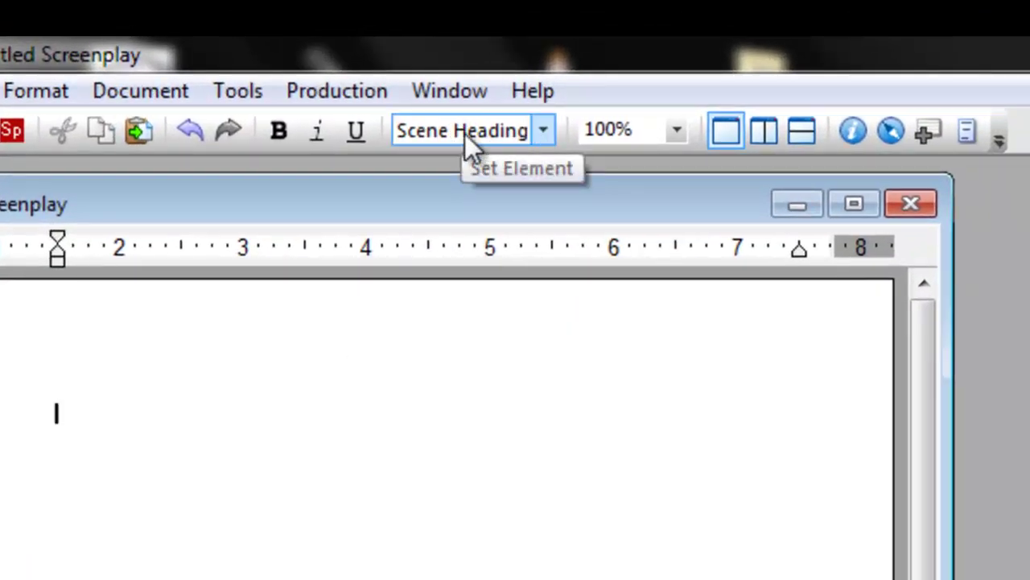
pyautogui.click(546, 131)
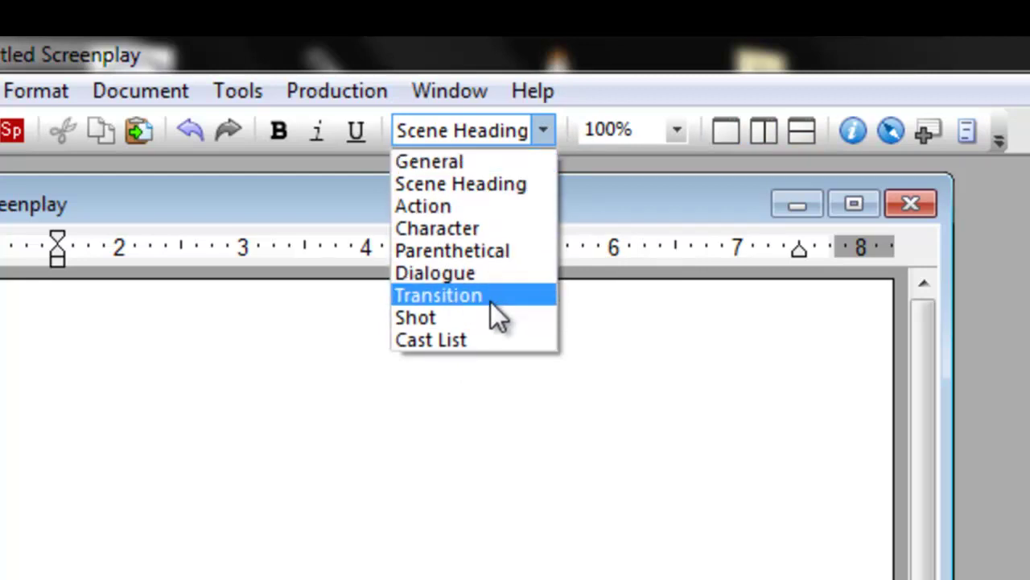
pyautogui.click(495, 183)
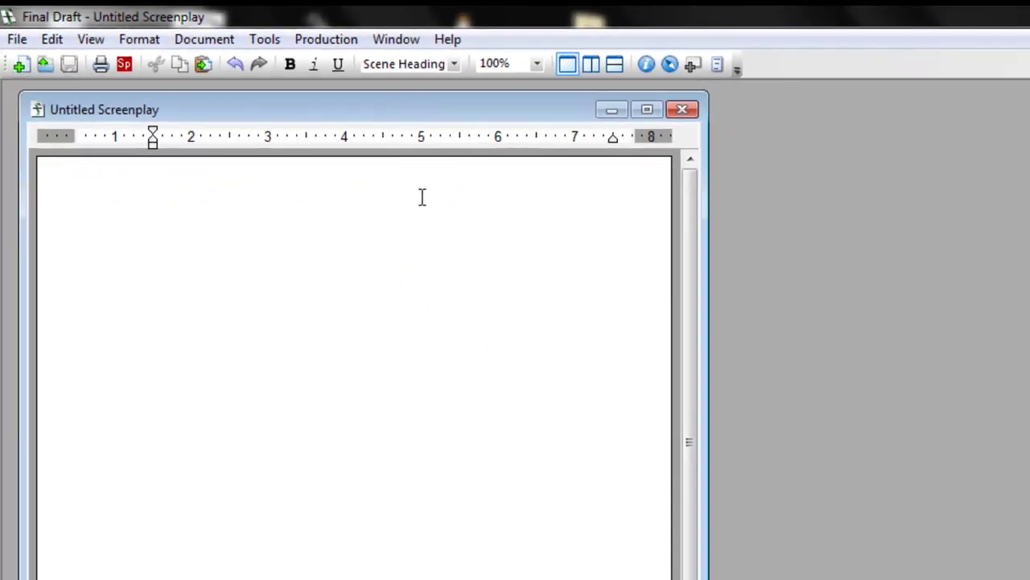
# Step: Write heading EXT. STREET - NIGHT and action 'A woman and a man are walking down a dark and lonely alley.'
pyautogui.write('e')
pyautogui.press('Return')
pyautogui.write('STRR')
pyautogui.press('BackSpace')
pyautogui.write('E')
pyautogui.press('Return')
pyautogui.write('- ')
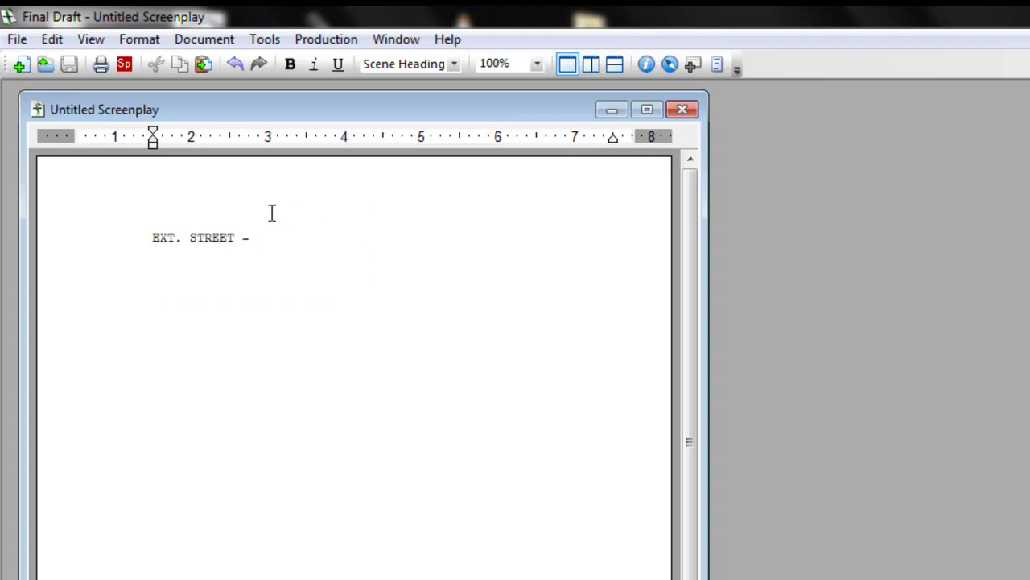
pyautogui.write('NIG')
pyautogui.press('Return')
pyautogui.press('Return')
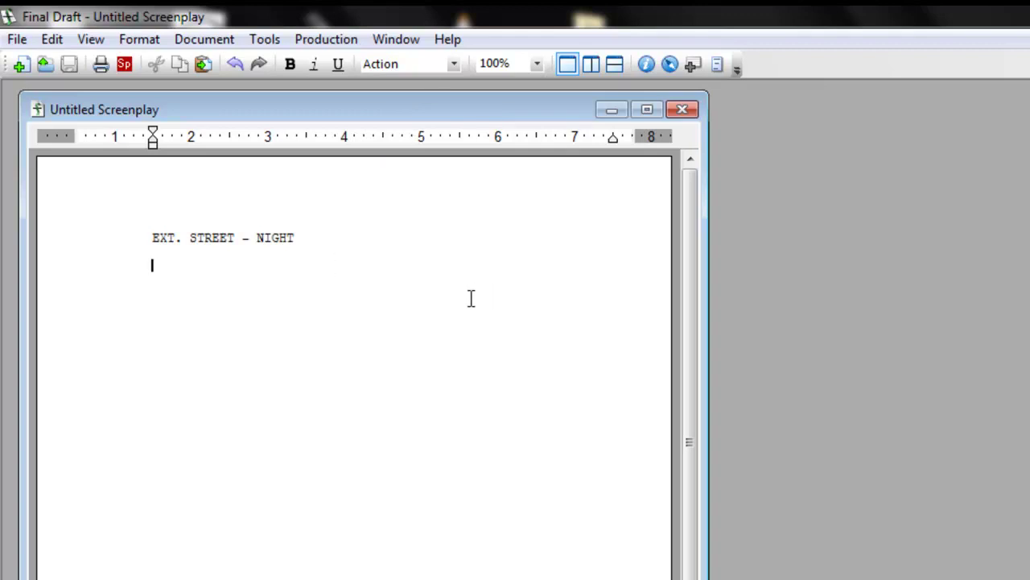
pyautogui.write('A woman')
pyautogui.write('and a man are walking down a dark and lonely alley.')
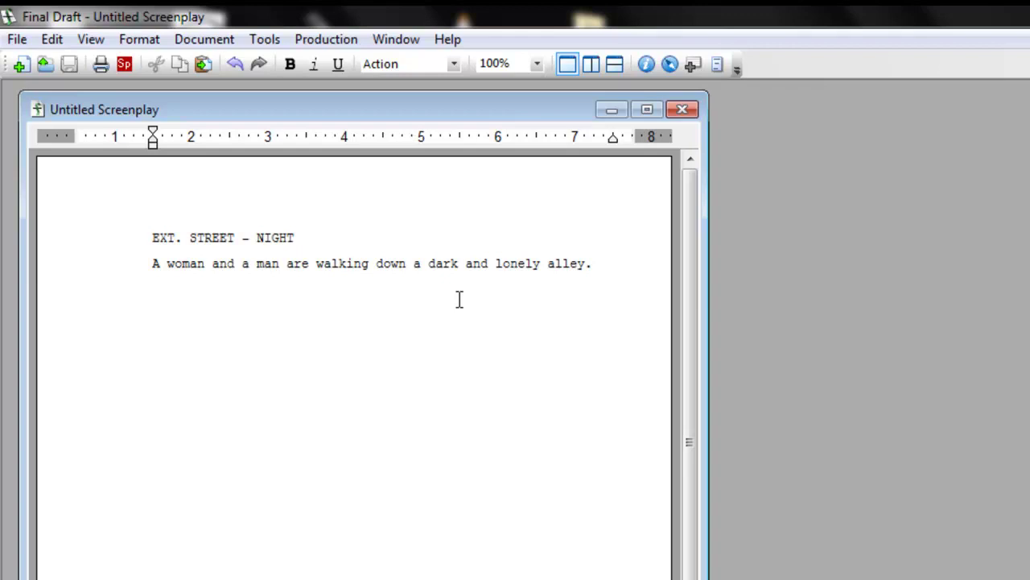
# Step: Add character WOMAN saying "Oh my god, the weather is so cold tonight."
pyautogui.click(461, 68)
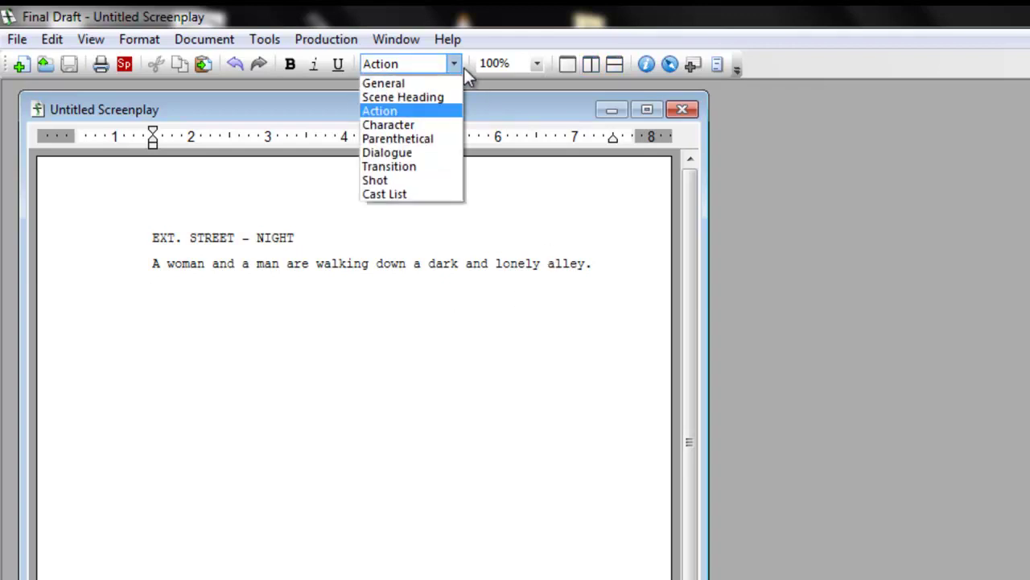
pyautogui.click(417, 125)
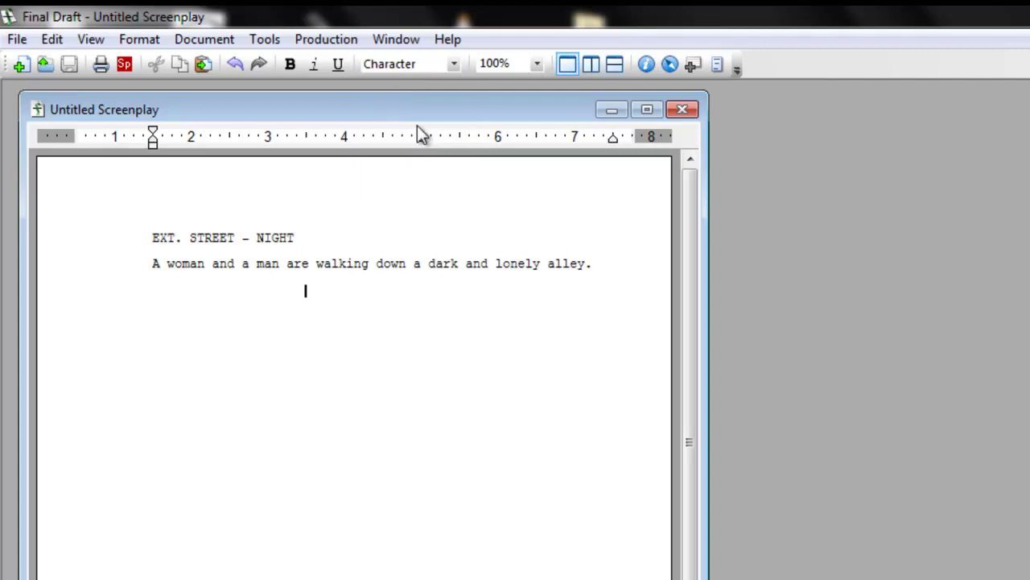
pyautogui.write('WOMA')
pyautogui.press('Return')
pyautogui.press('Return')
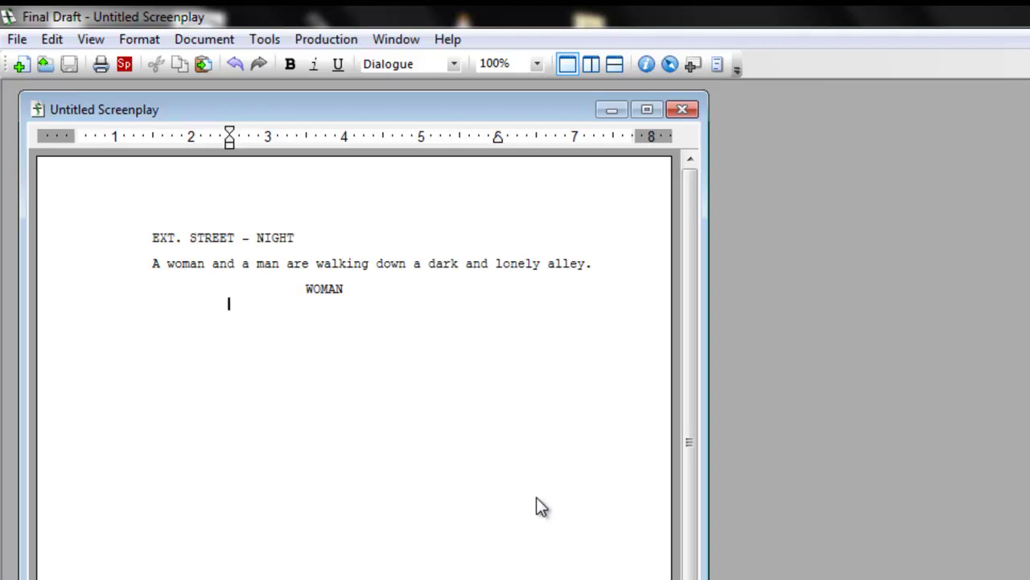
pyautogui.write('Oh my god, the ')
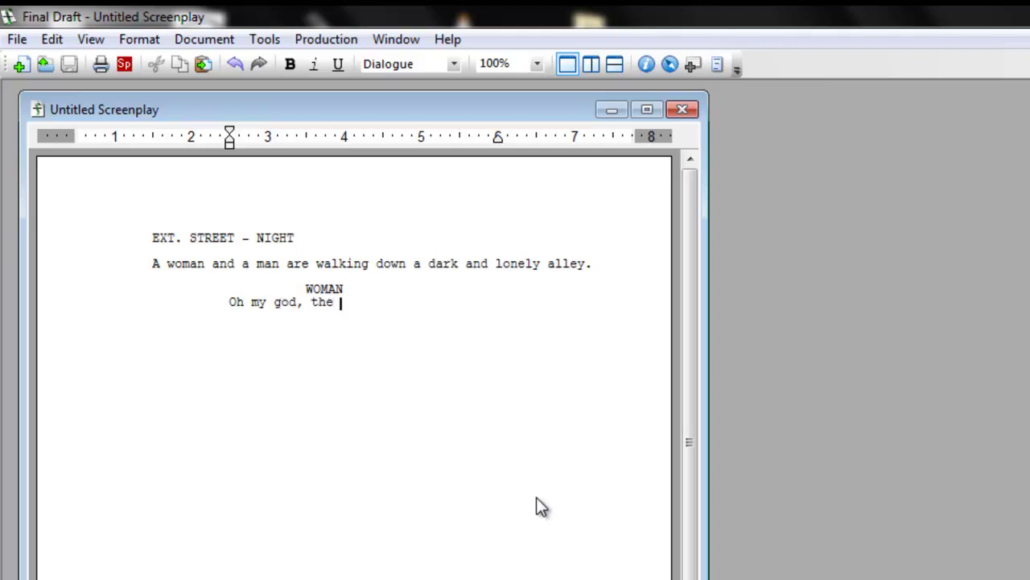
pyautogui.write('weather is so cold tonight.')
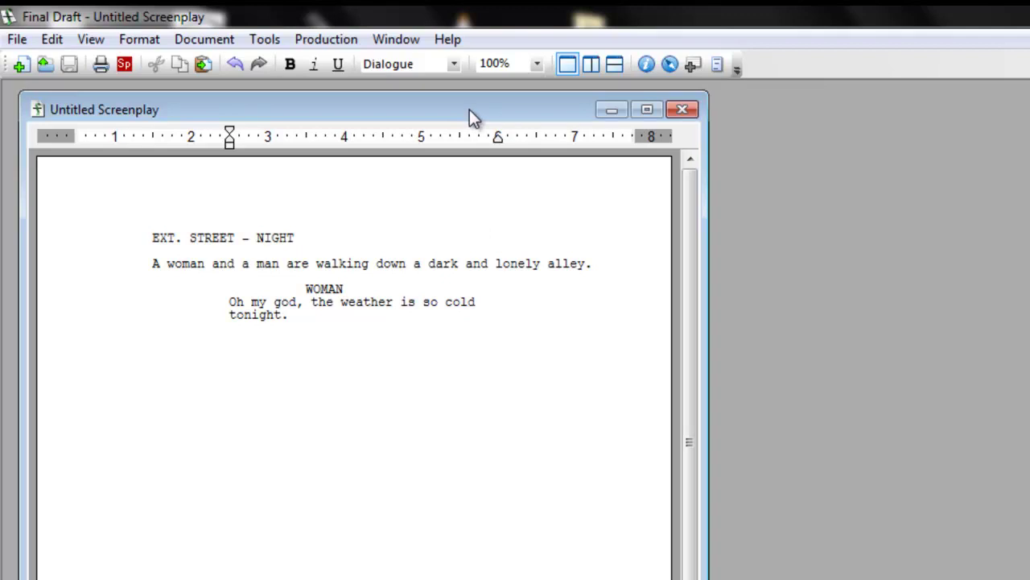
pyautogui.press('Return')
# Step: Add the parenthetical (irritated, frustrated) and start a new dialogue line
pyautogui.click(457, 64)
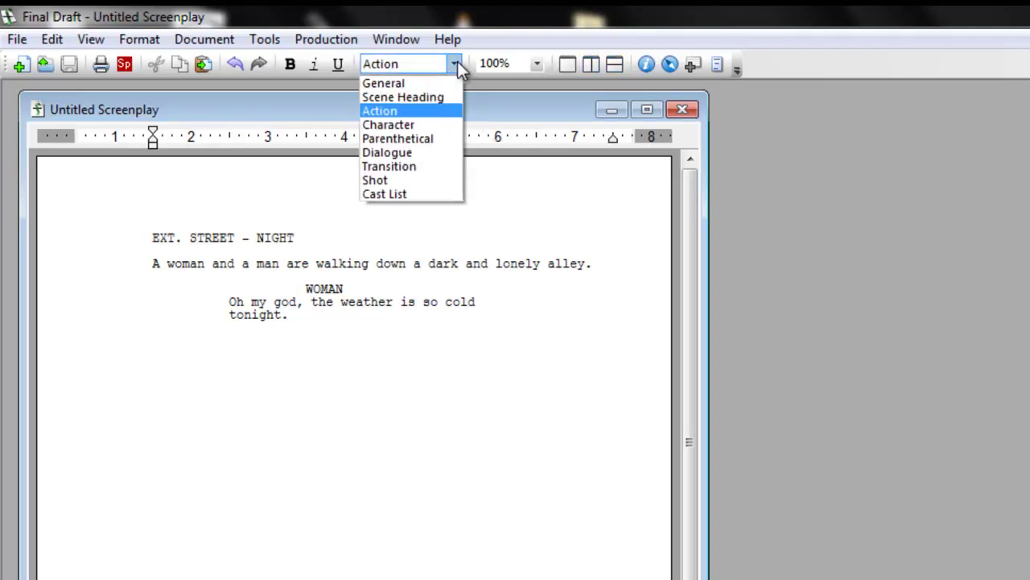
pyautogui.click(399, 142)
pyautogui.write('irritated, frustrated')
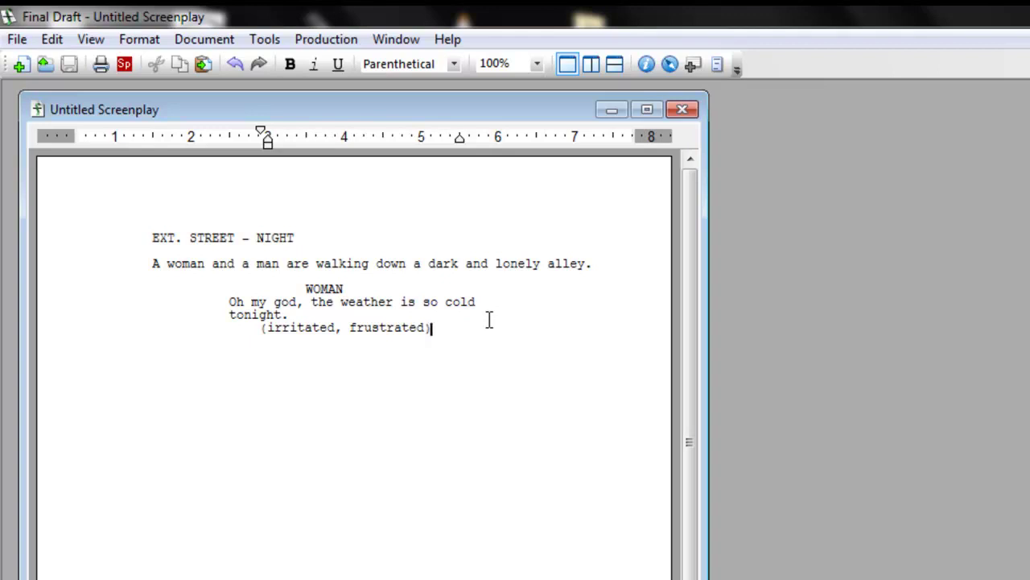
pyautogui.press('Return')
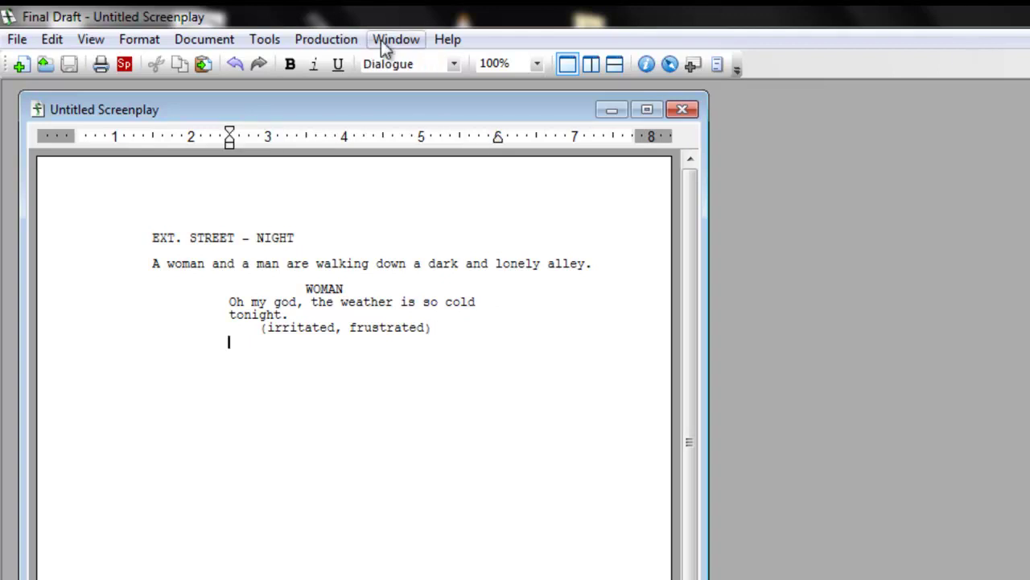
# Step: Add character MAN with the dialogue "You can borrow my jakcet, if you want to."
pyautogui.click(459, 70)
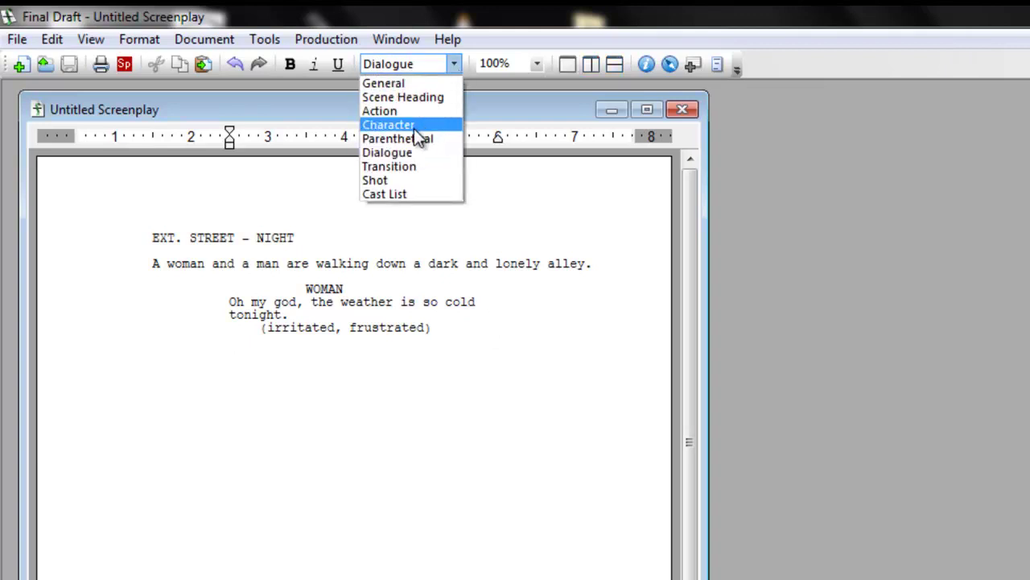
pyautogui.click(414, 128)
pyautogui.write('MAN')
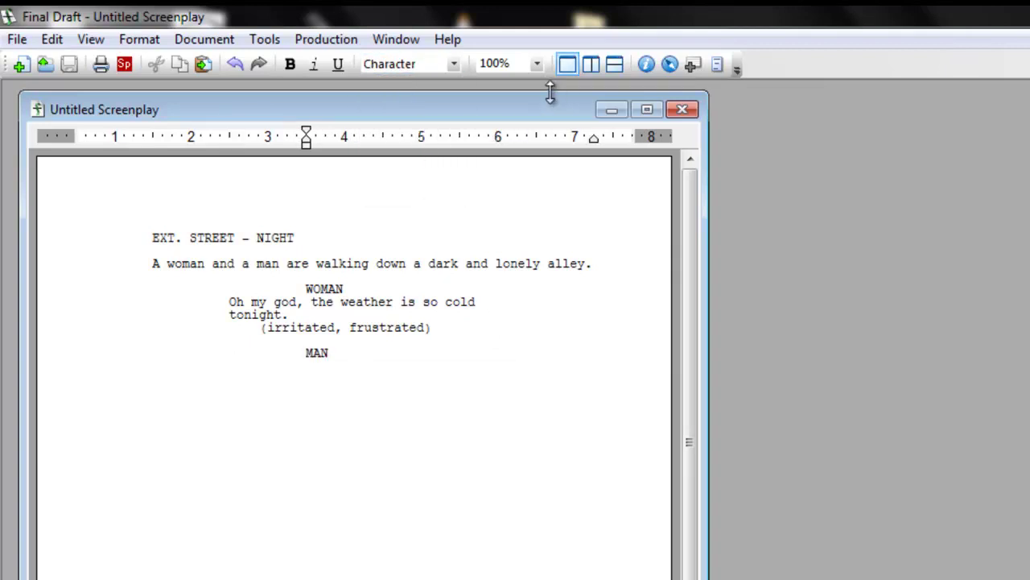
pyautogui.press('Return')
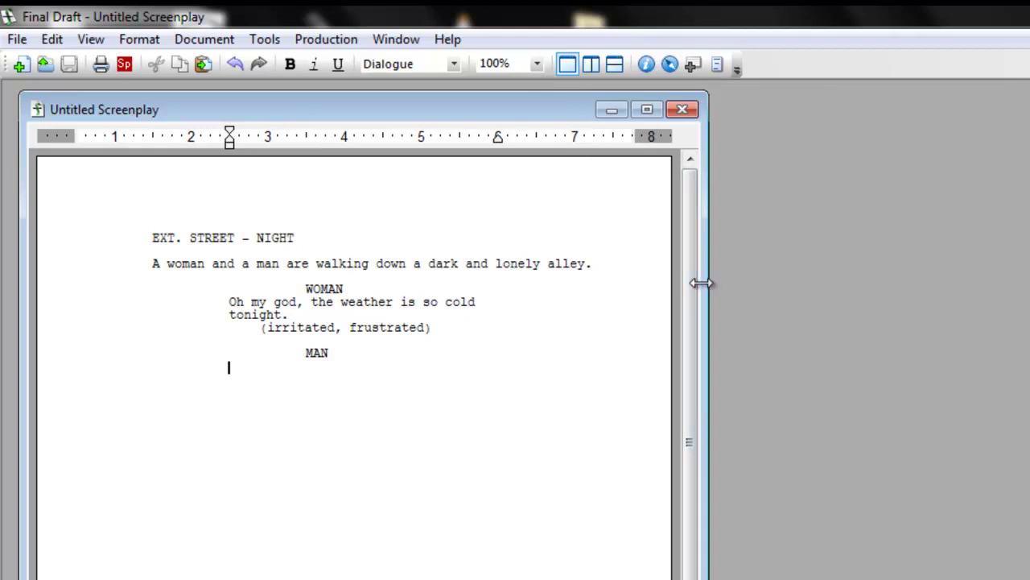
pyautogui.write('You can borrow my jakcet, if you want to.')
pyautogui.press('Return')
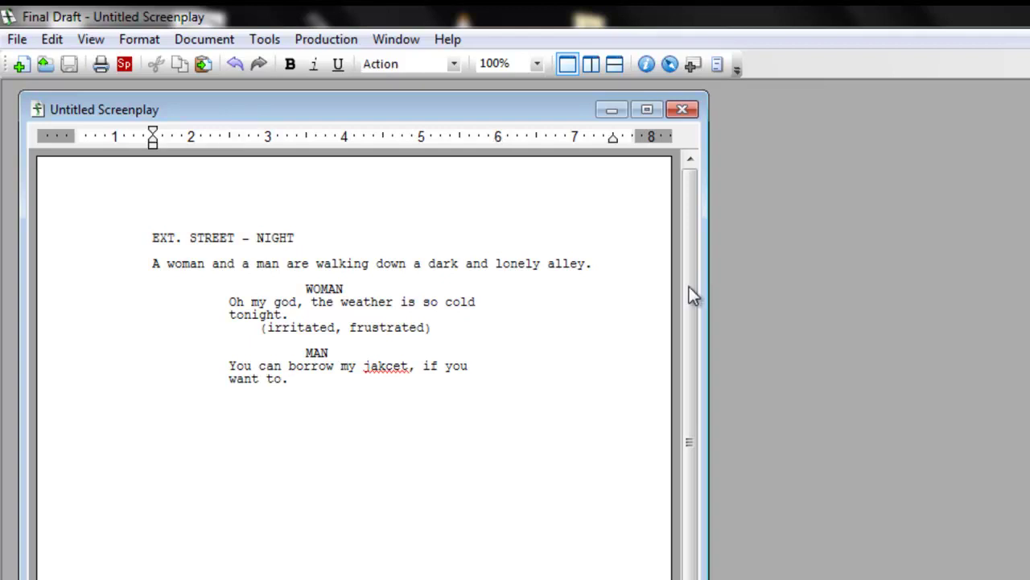
# Step: Correct the misspelling 'jakcet' to 'jacket' using the spelling suggestions
pyautogui.rightClick(392, 365)
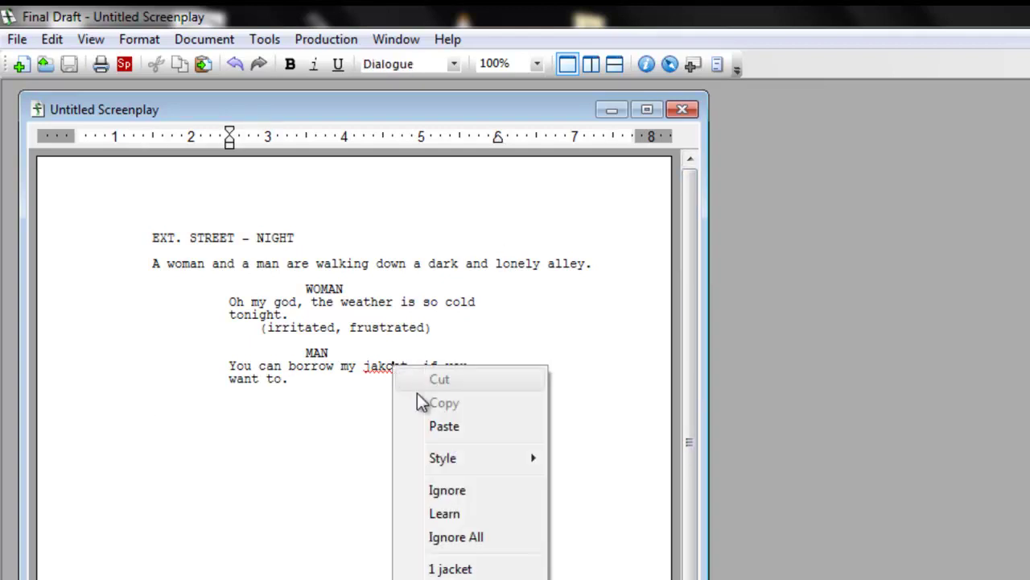
pyautogui.click(486, 570)
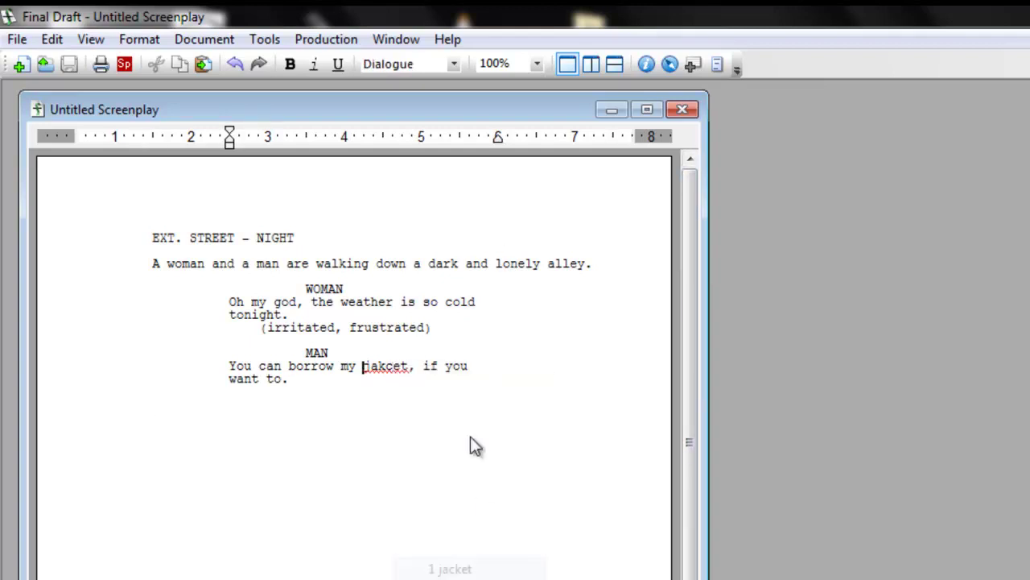
pyautogui.click(425, 387)
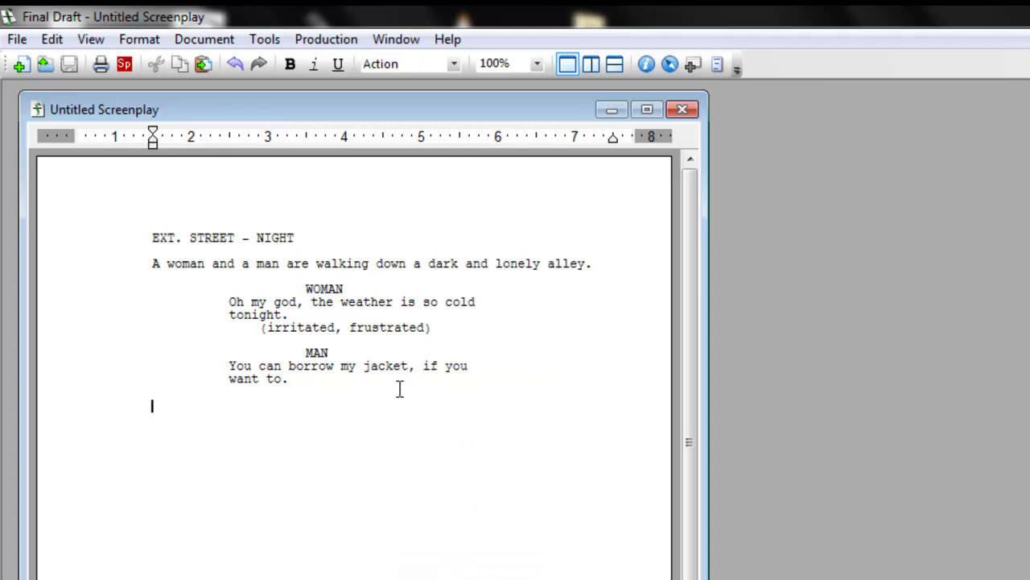
# Step: Add the shot THE CAMERA SLIDES AWAY FROM THE CHARACTERS. and start a line below it
pyautogui.click(399, 389)
pyautogui.click(412, 457)
pyautogui.click(456, 63)
pyautogui.click(397, 178)
pyautogui.write('THE CAMERA SLIDES ')
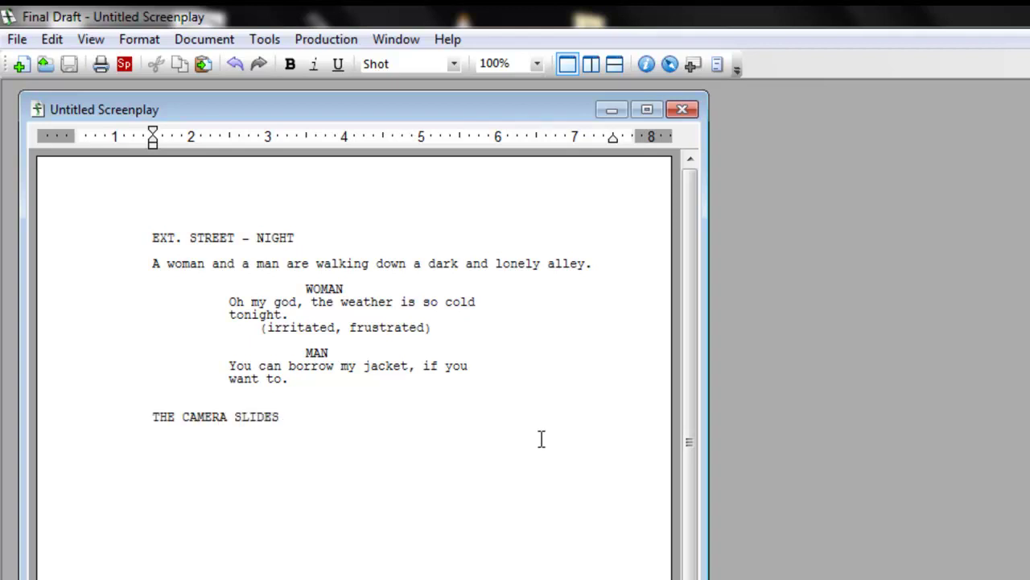
pyautogui.write('AWAY FROM THE CHARACTERS.')
pyautogui.press('Return')
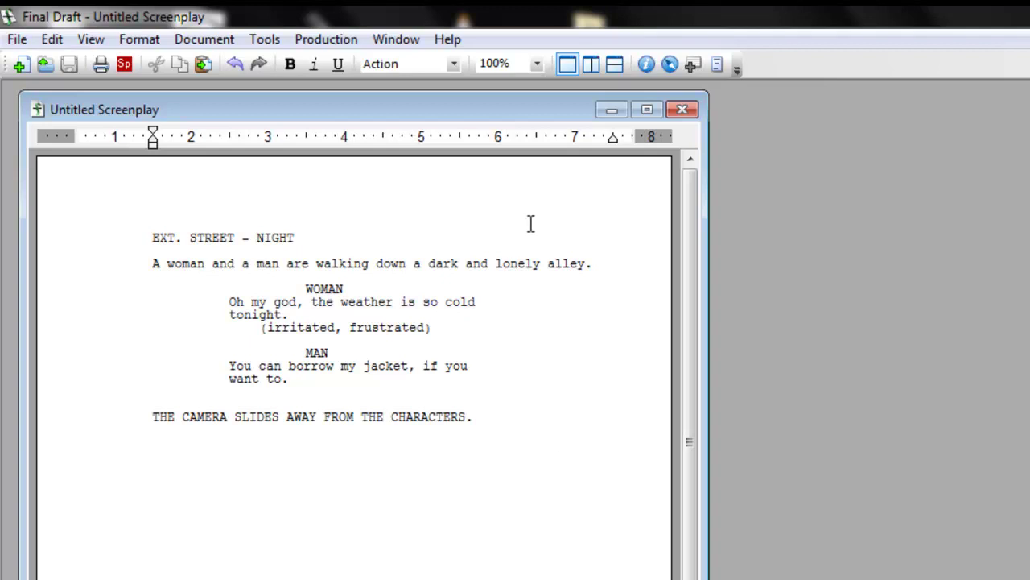
pyautogui.click(439, 419)
pyautogui.moveTo(474, 422); pyautogui.dragTo(133, 423)
pyautogui.click(479, 425)
pyautogui.press('Return')
# Step: Add a FADE TO BLACK. transition using the SmartType suggestion
pyautogui.click(455, 67)
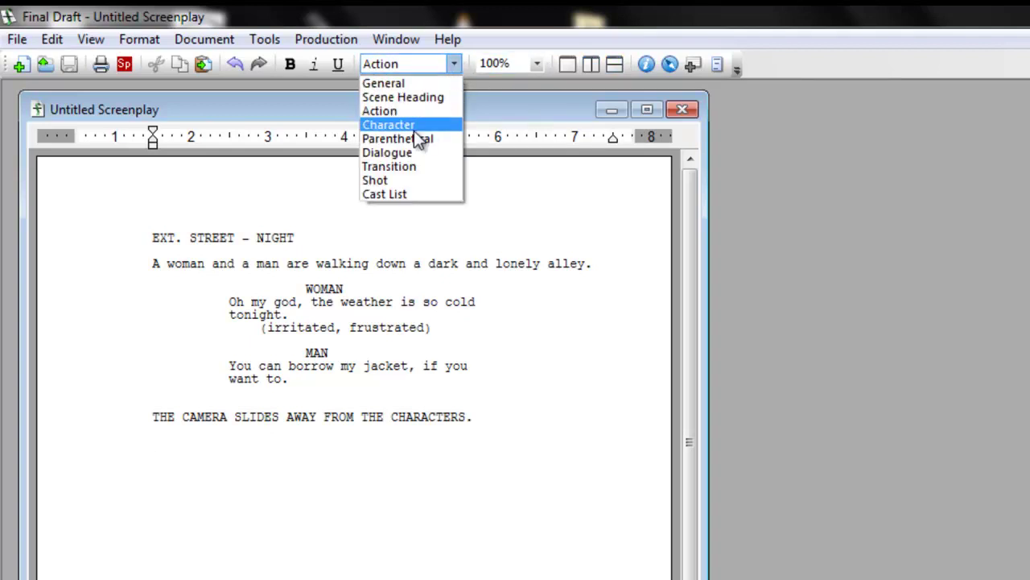
pyautogui.click(401, 169)
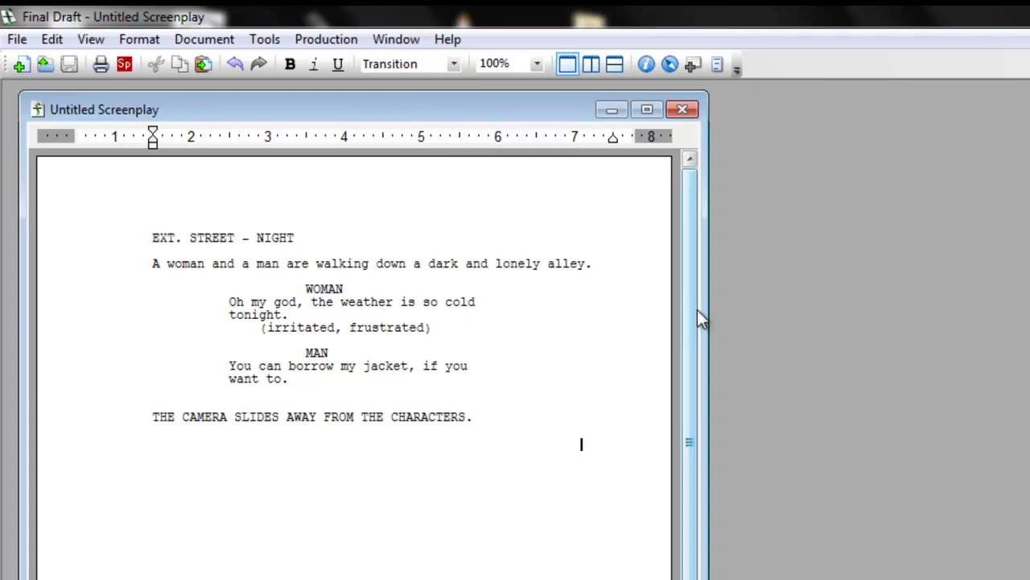
pyautogui.write('FADE')
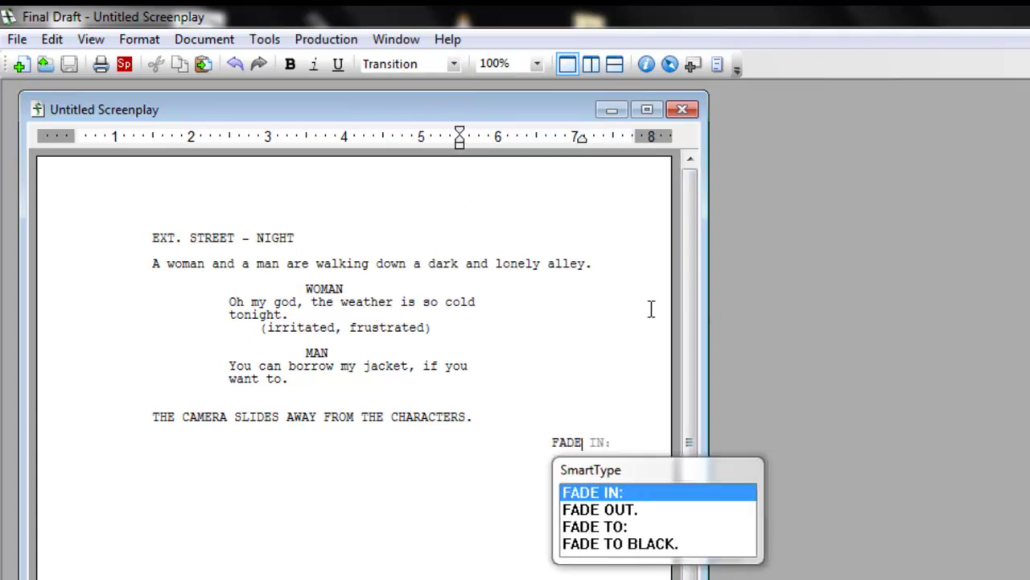
pyautogui.press('Down')
pyautogui.press('Down')
pyautogui.press('Down')
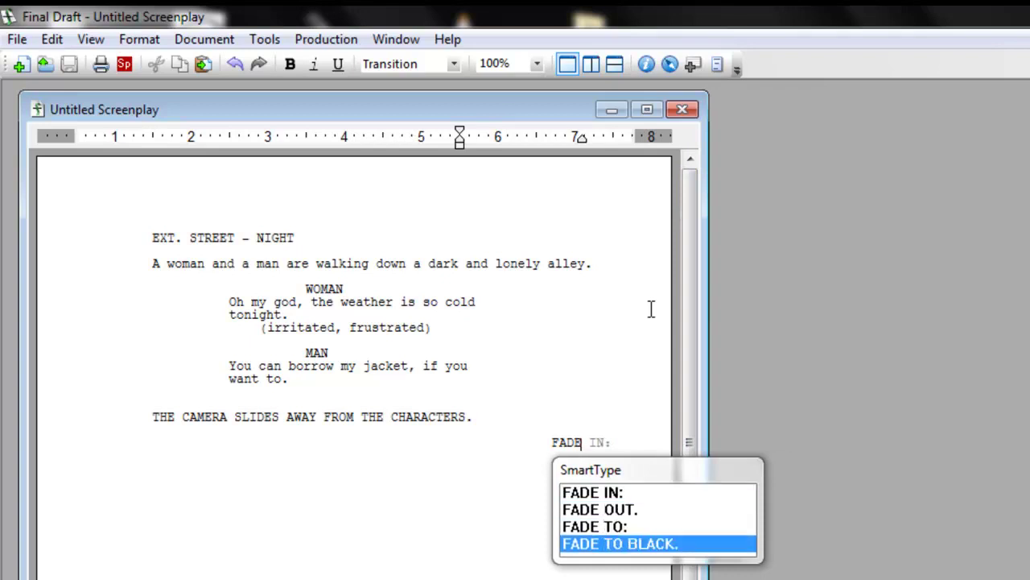
pyautogui.press('Return')
pyautogui.press('Return')
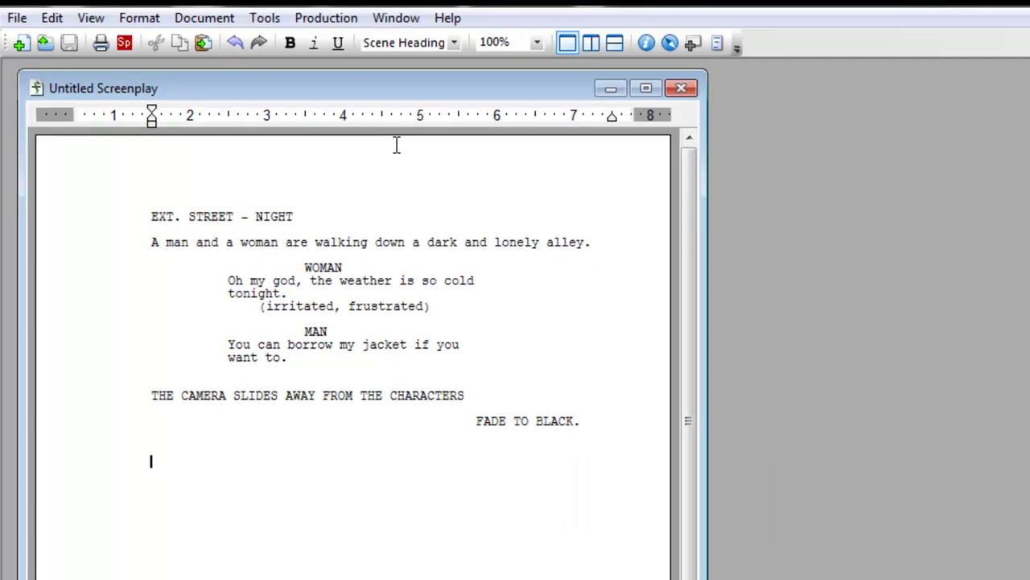
# Step: Enter the scene heading INT. HOUSE - DAY, leaving the element type unchanged
pyautogui.write('INT. HOUSE - DAY')
pyautogui.press('Return')
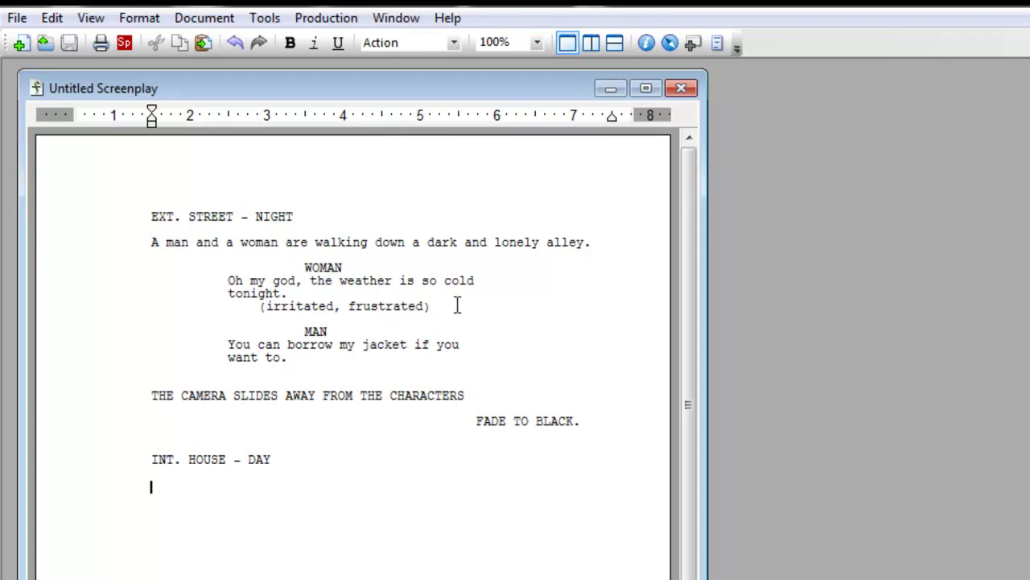
pyautogui.click(455, 41)
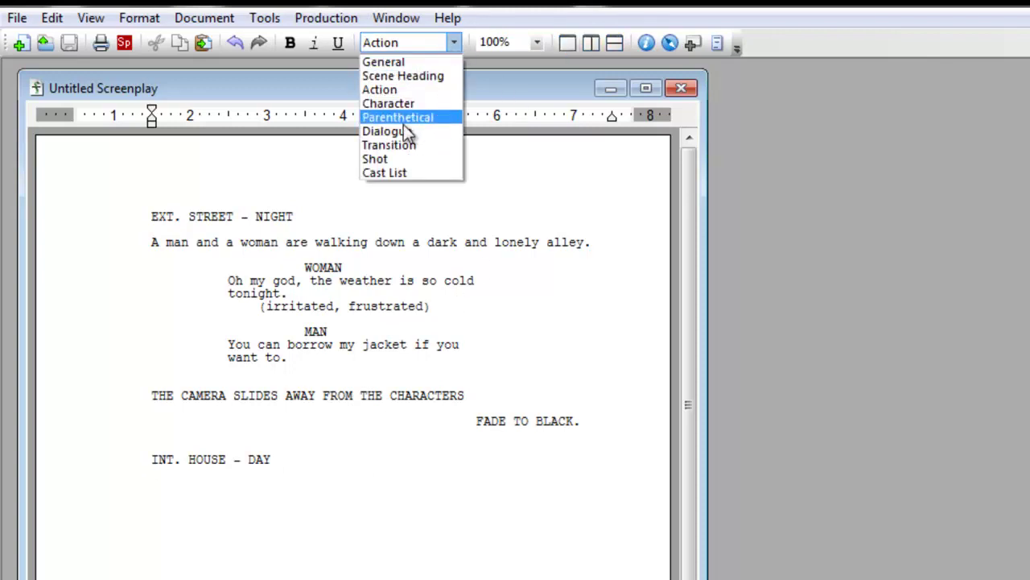
pyautogui.click(407, 501)
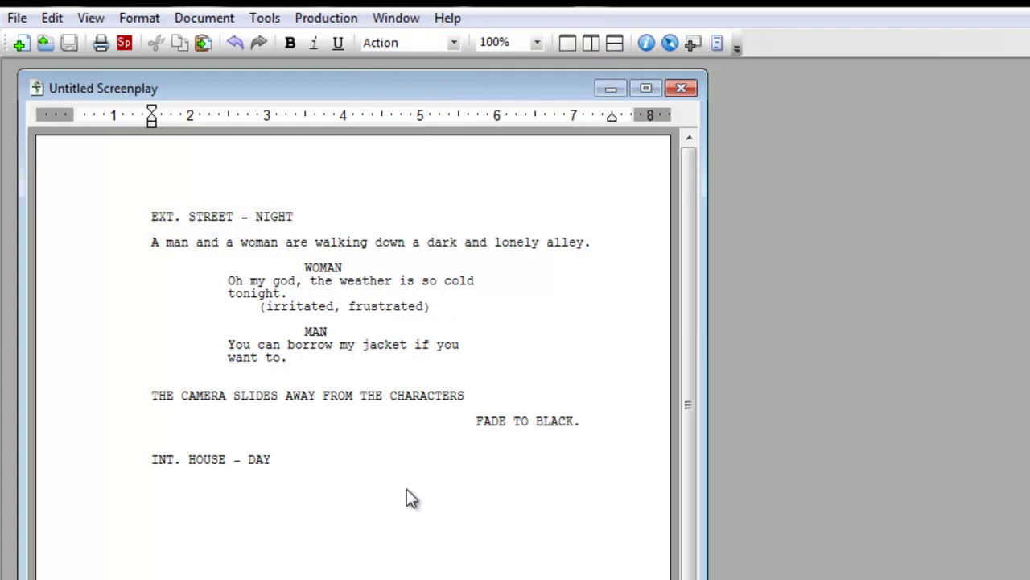